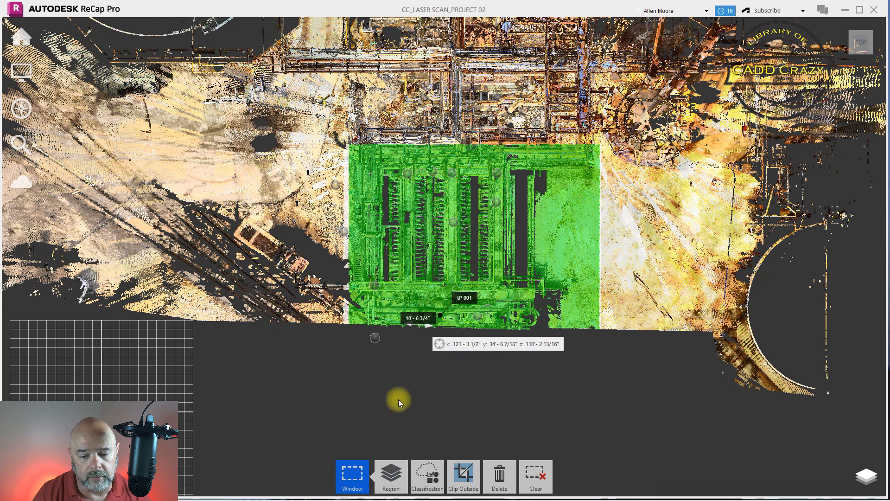
Clip the point cloud outside the selected cooling tower area so that only this area is kept.
left_click(464, 480)
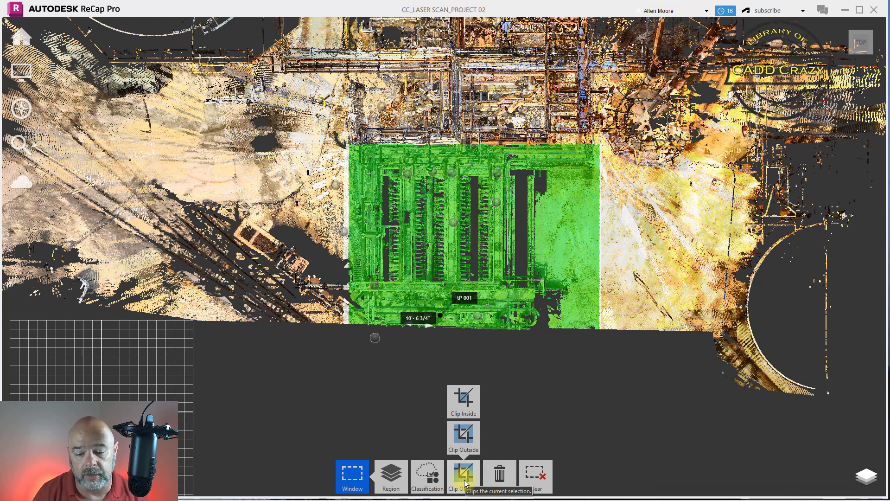
left_click(464, 436)
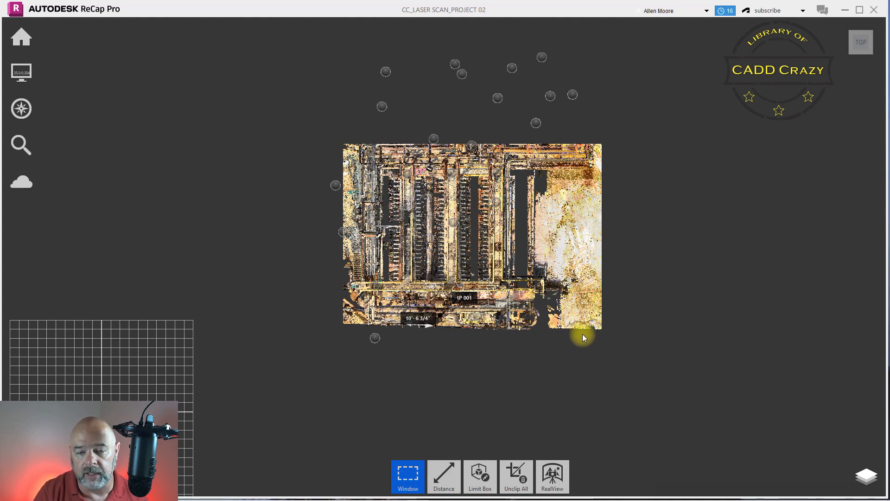
left_click_drag(604, 351, 538, 240)
middle_click_drag(538, 240, 546, 301, "shift")
scroll(550, 308, "up", 1)
scroll(566, 329, "up", 4)
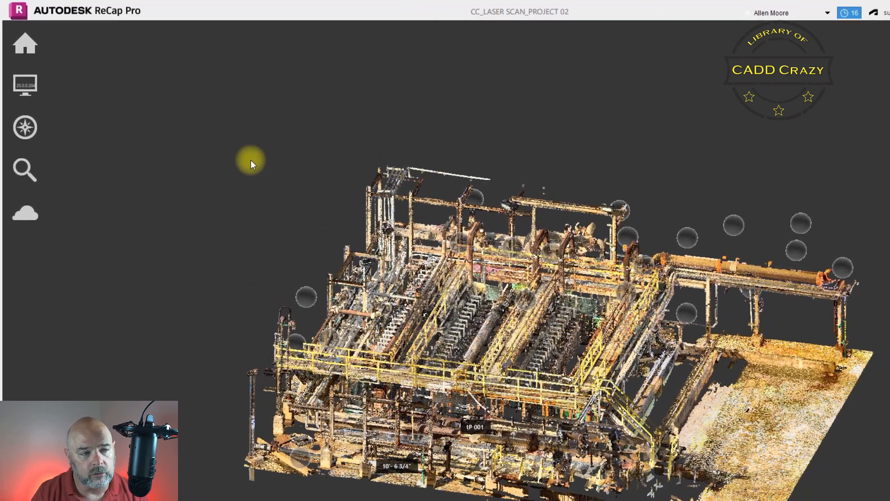
Start exporting the clipped scan project and set the export file type to Unified RCS (*.rcs).
left_click(21, 72)
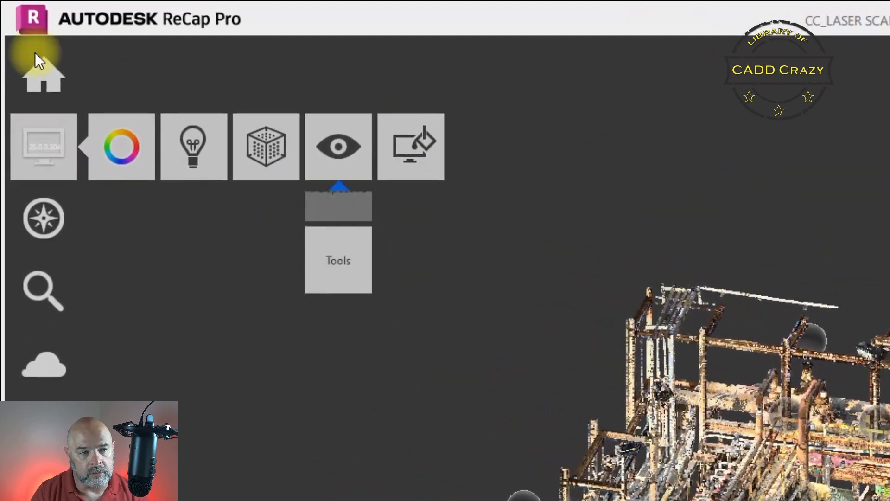
left_click(40, 70)
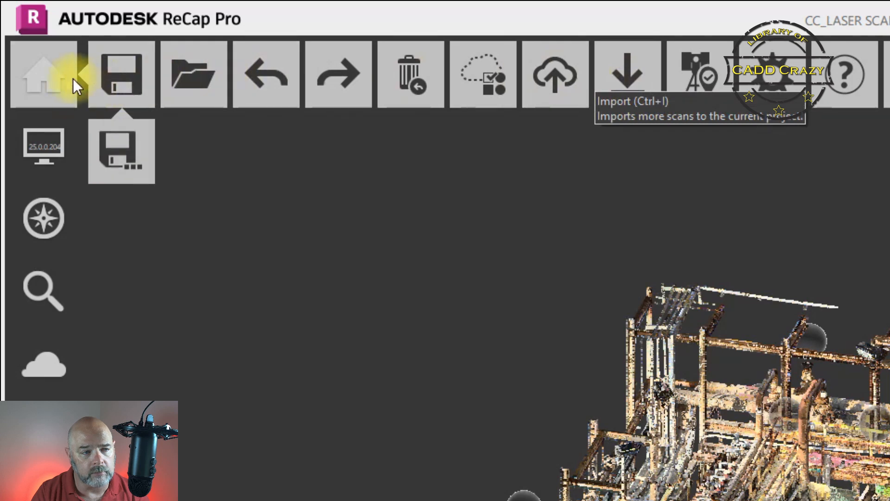
mouse_move(619, 62)
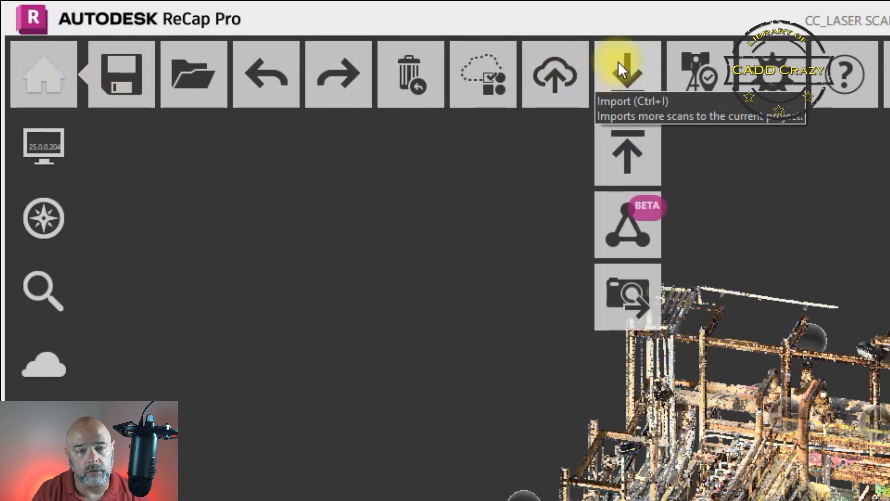
left_click(627, 154)
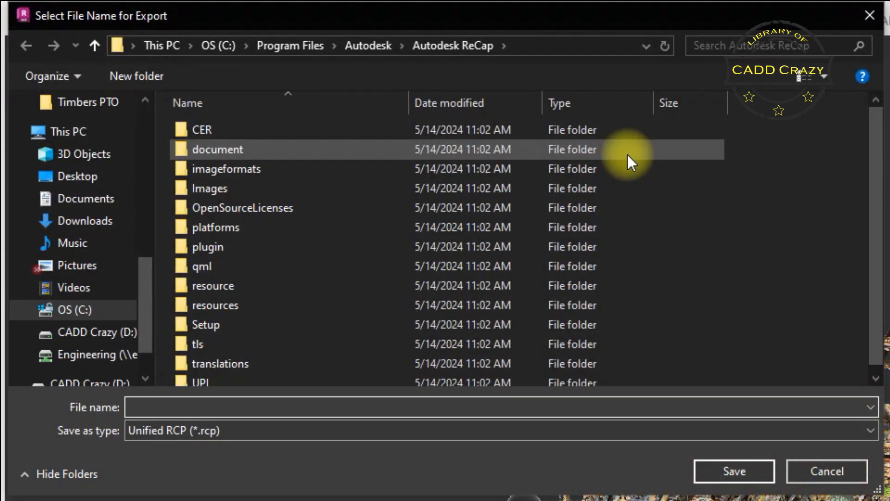
left_click(240, 427)
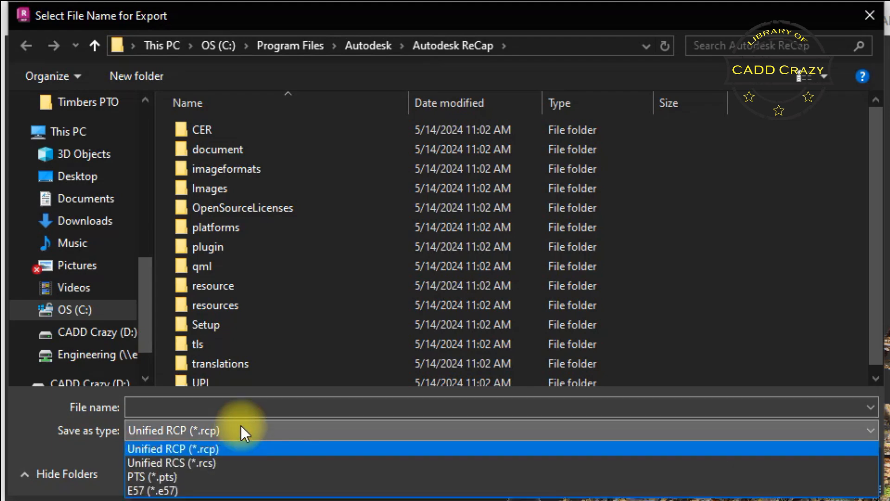
left_click(213, 463)
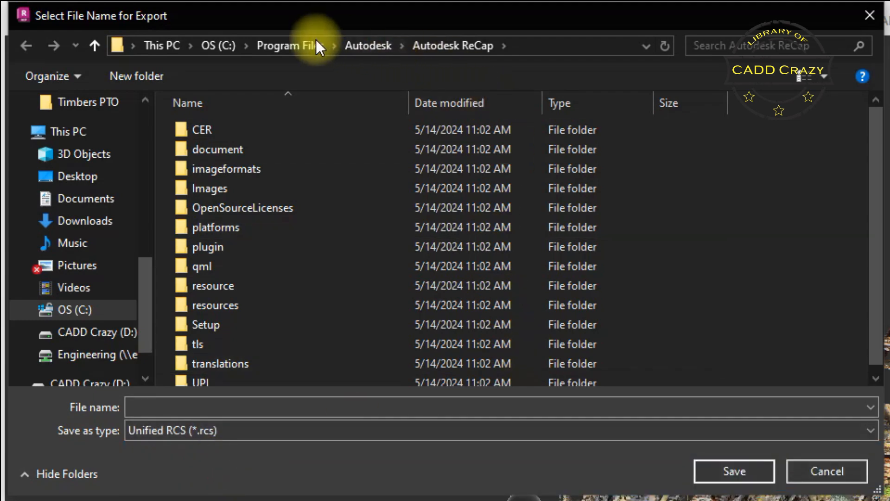
Save the export as COOLING TOWER RCS in the SCANS folder on the D: drive and unify the project scans.
left_click(108, 332)
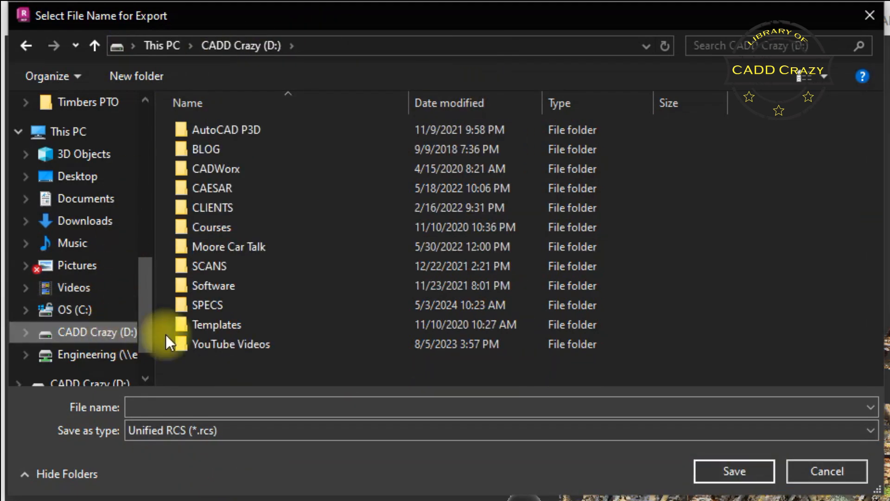
double_click(218, 266)
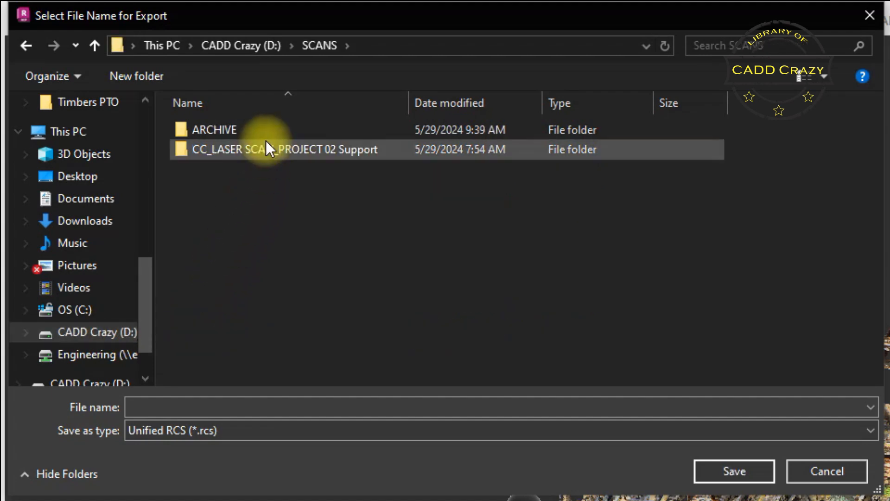
left_click(170, 404)
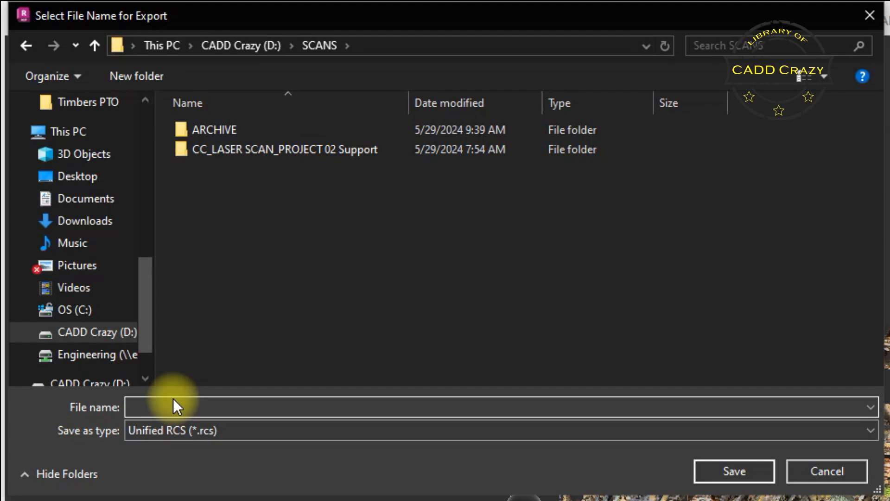
type("c")
key("BackSpace")
type("COOLING TOWN")
key("BackSpace")
type("ER")
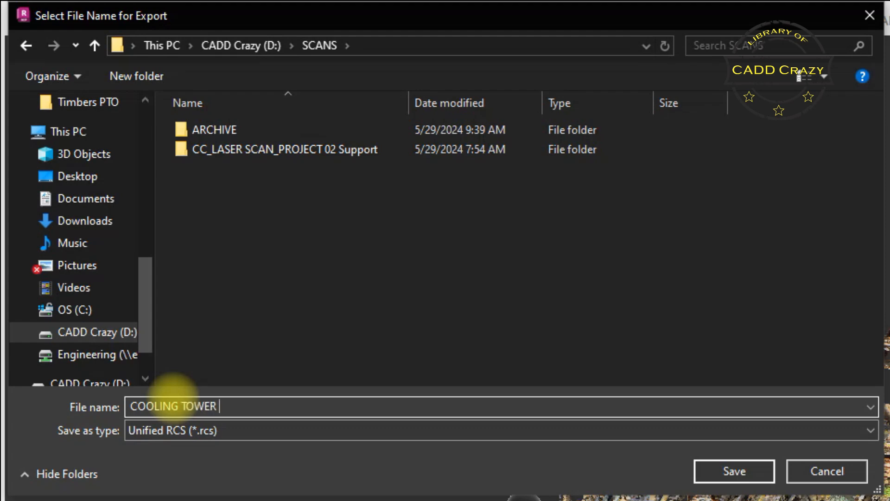
type(" RCS")
left_click(713, 473)
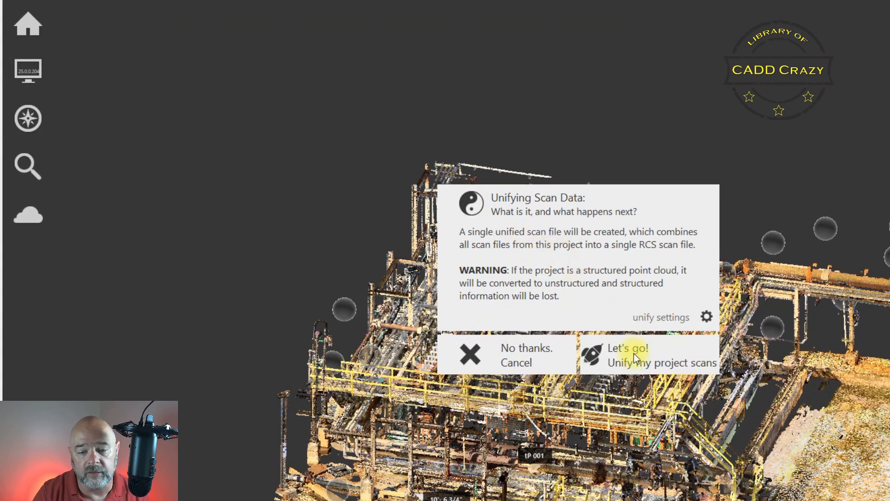
left_click(662, 365)
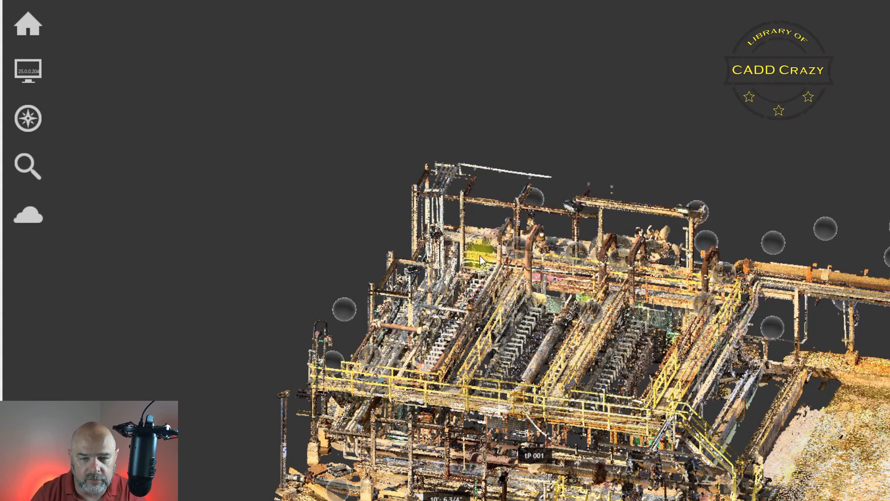
Switch to AutoCAD Plant 3D and start attaching a point cloud, filtering the files to Point Cloud Scan (*.rcs).
left_click(585, 500)
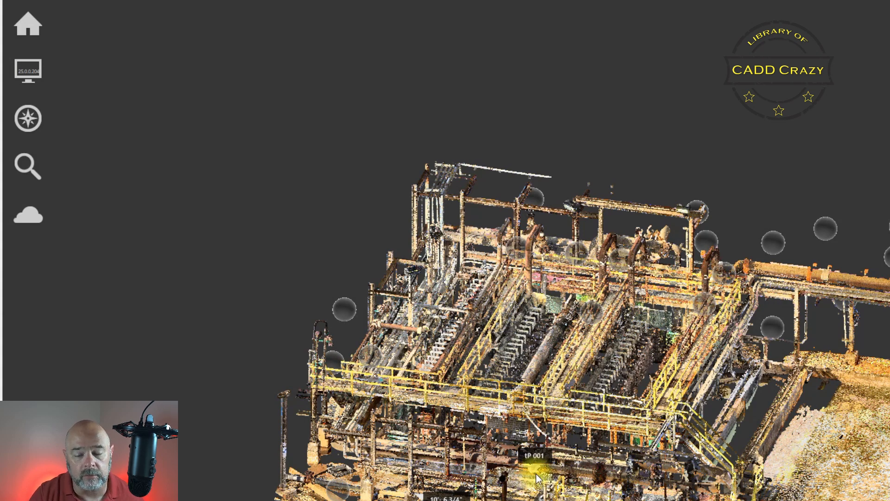
key("alt+Tab")
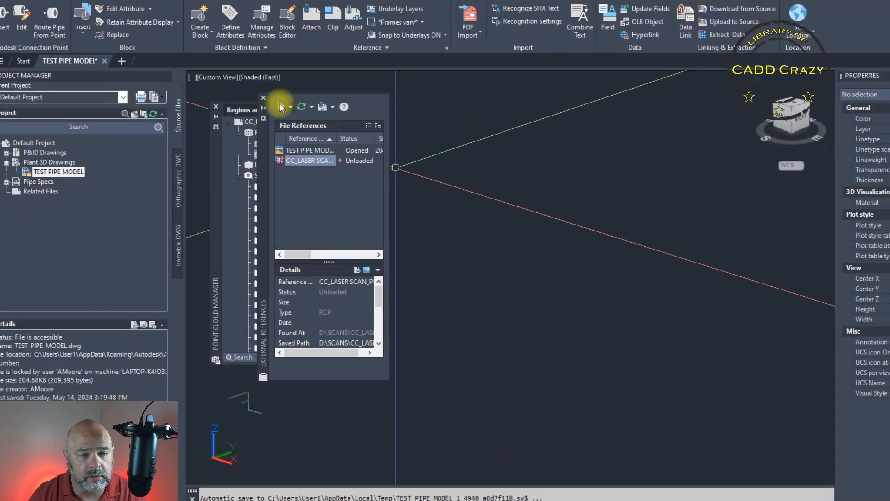
left_click(289, 106)
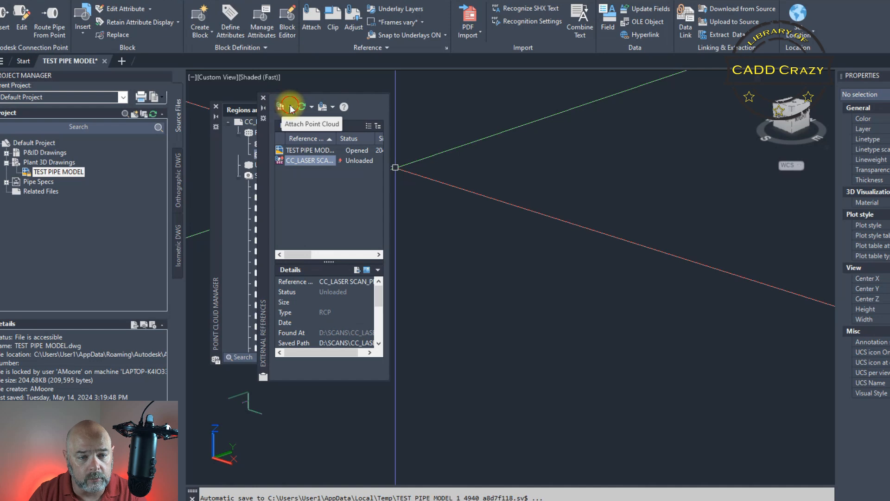
left_click(336, 181)
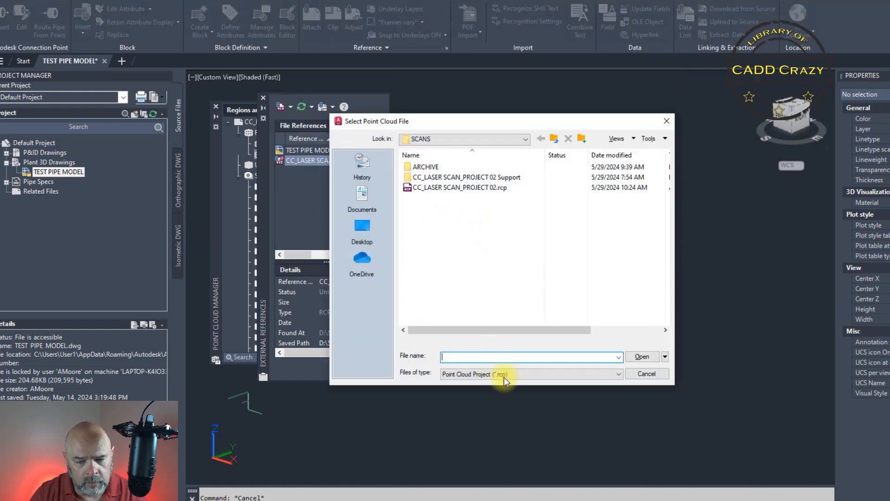
left_click(517, 375)
left_click(505, 390)
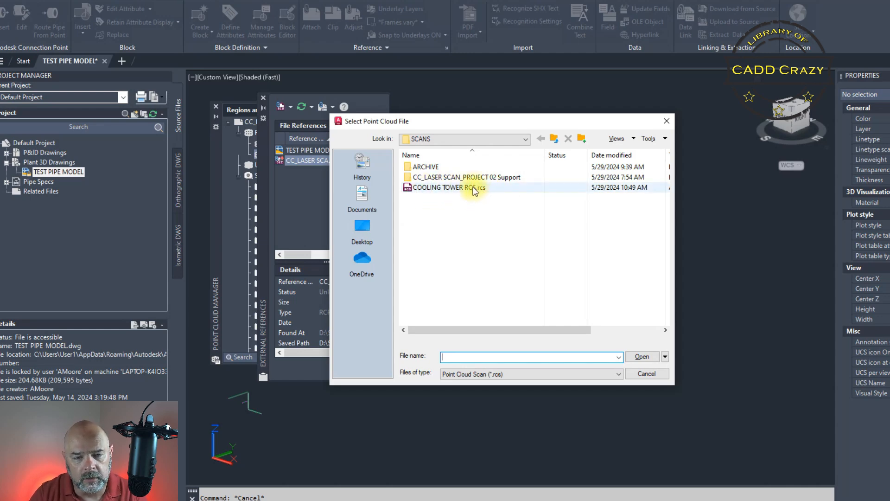
Check the file size of COOLING TOWER RCS.rcs and attach it at insertion point 0,0,0 with scale 1 and rotation 0.
left_click_drag(500, 335, 596, 335)
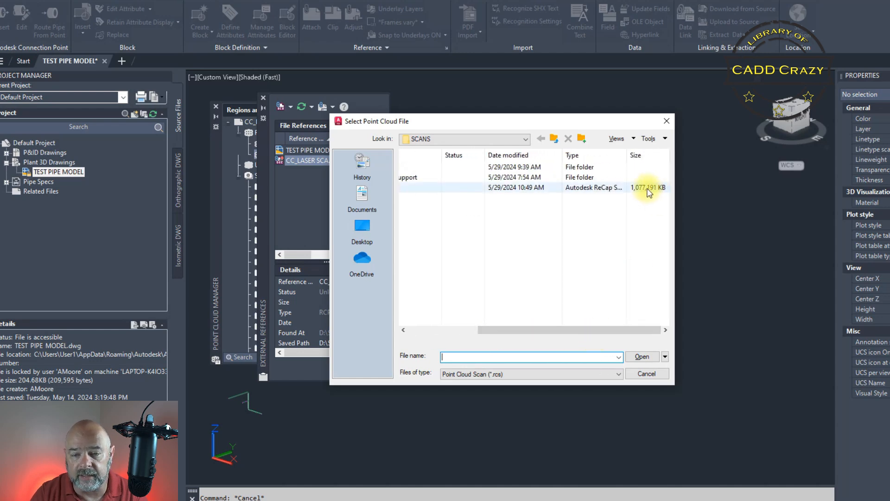
left_click_drag(569, 334, 498, 333)
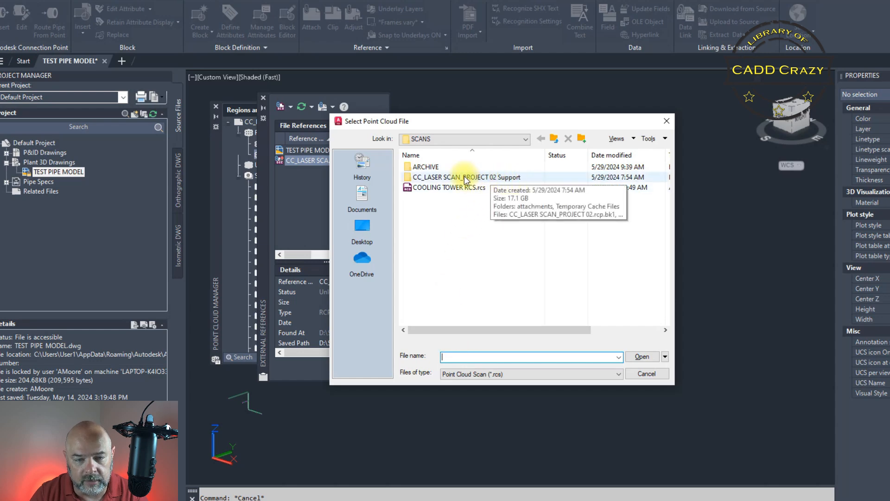
left_click(472, 188)
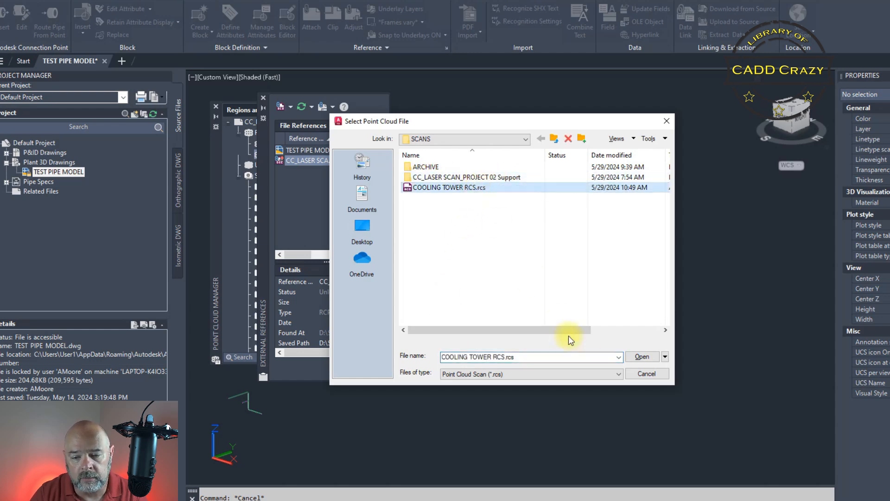
left_click(642, 357)
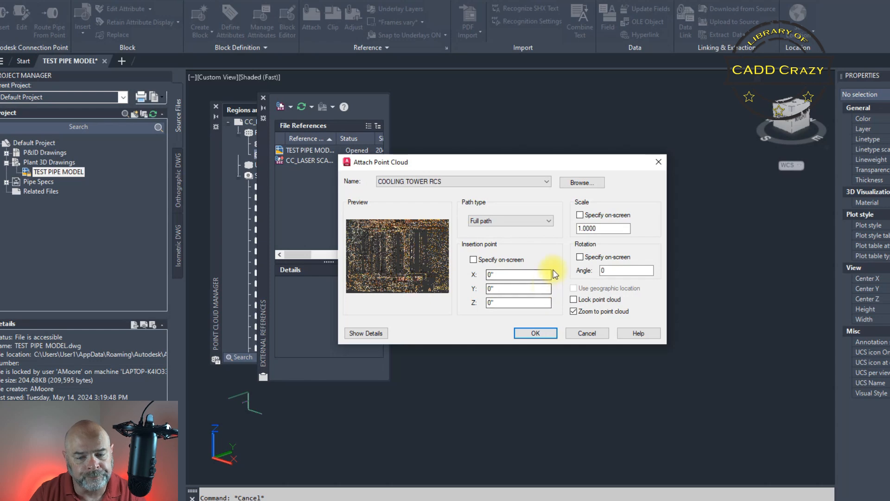
left_click(538, 333)
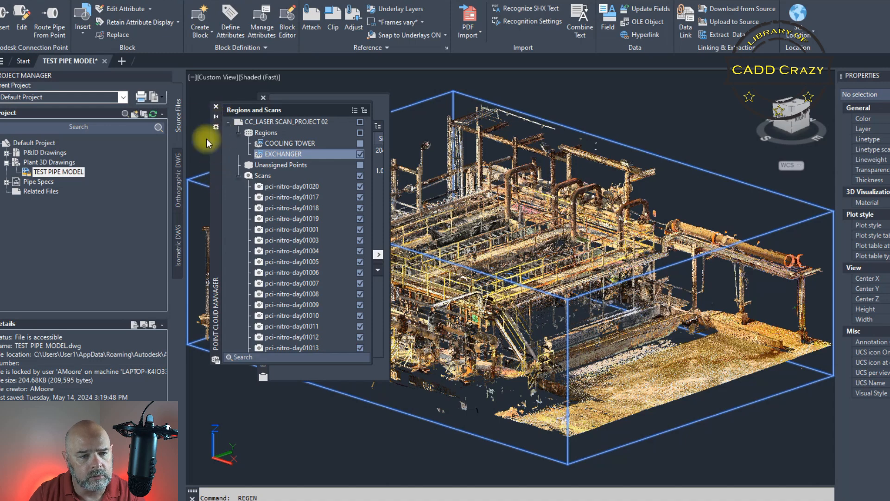
Close the Point Cloud Manager and External References palettes to clear the view of the attached cooling tower scan.
left_click(216, 108)
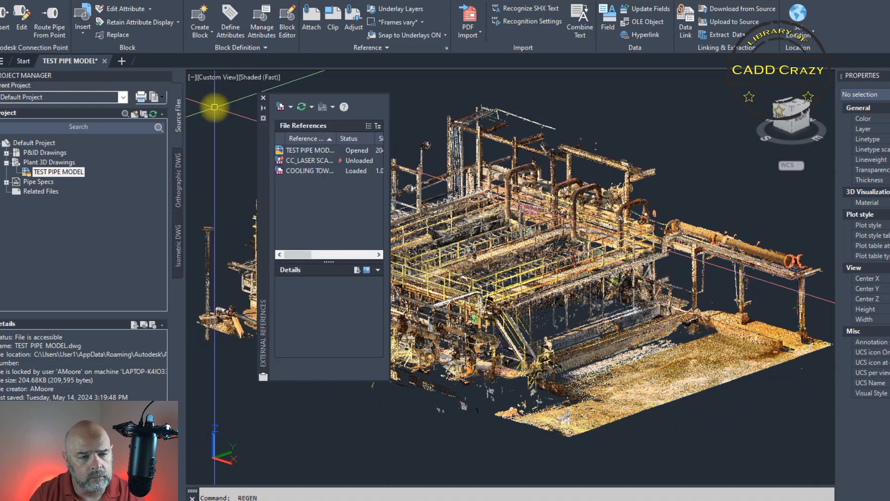
left_click(263, 98)
scroll(522, 293, "up", 5)
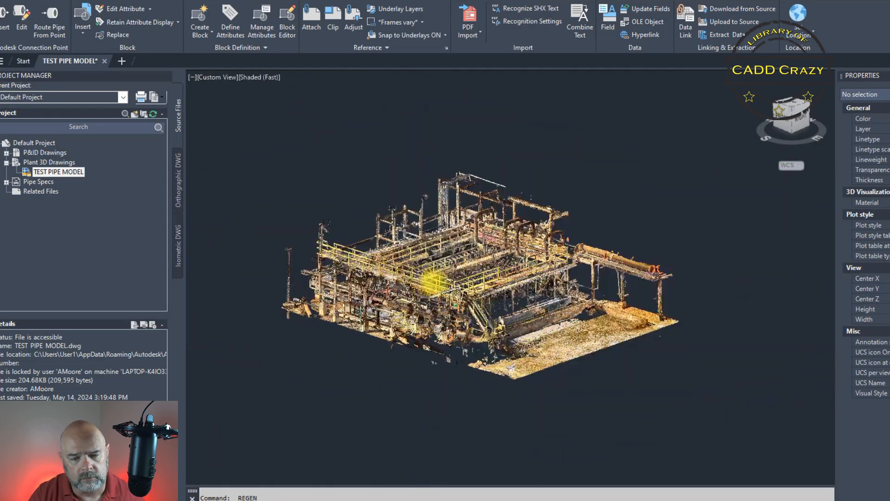
scroll(522, 292, "down", 5)
middle_click_drag(522, 292, 600, 314, "shift")
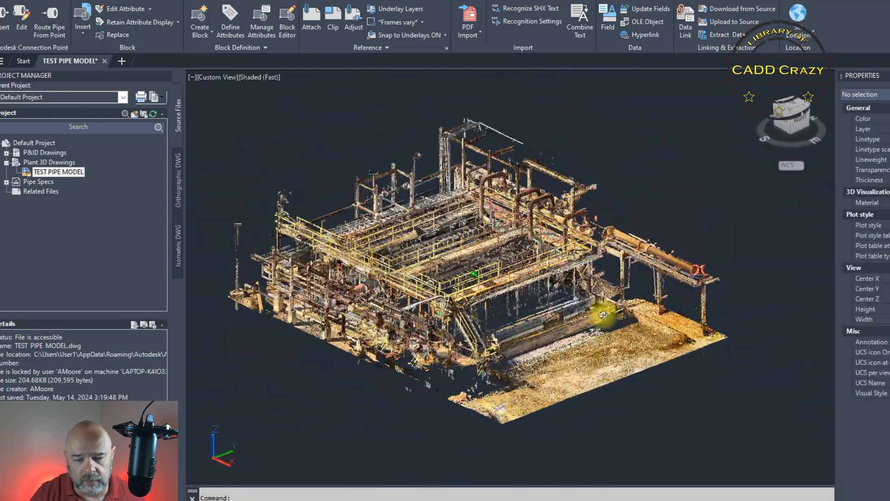
Select the attached point cloud, open the Point Cloud Manager, collapse CC_LASER SCAN_PROJECT 02 and select COOLING TOWER RCS.
left_click(603, 361)
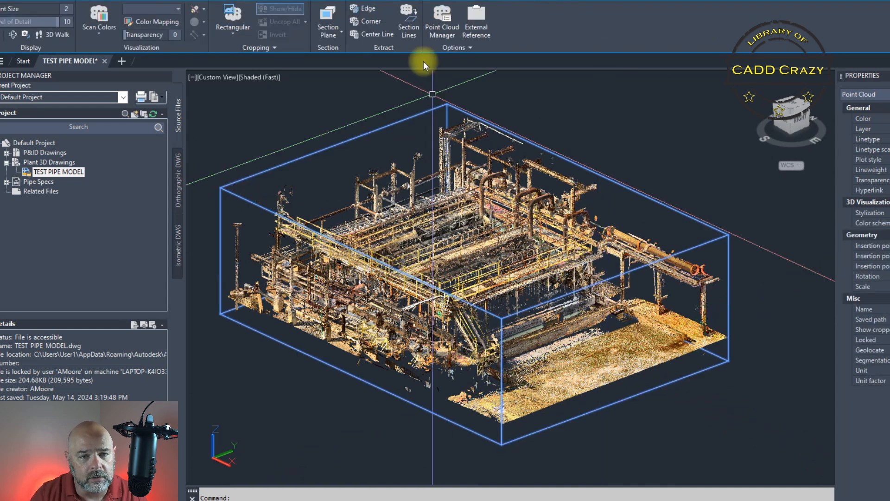
left_click(442, 16)
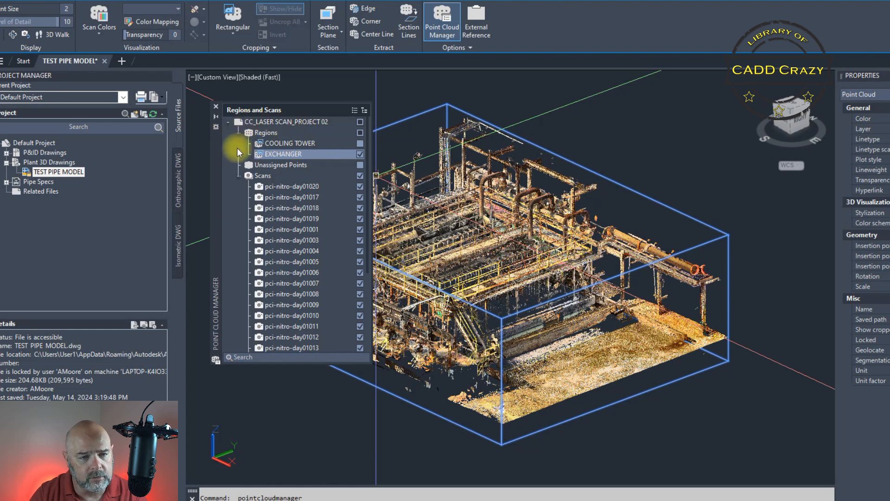
left_click(228, 122)
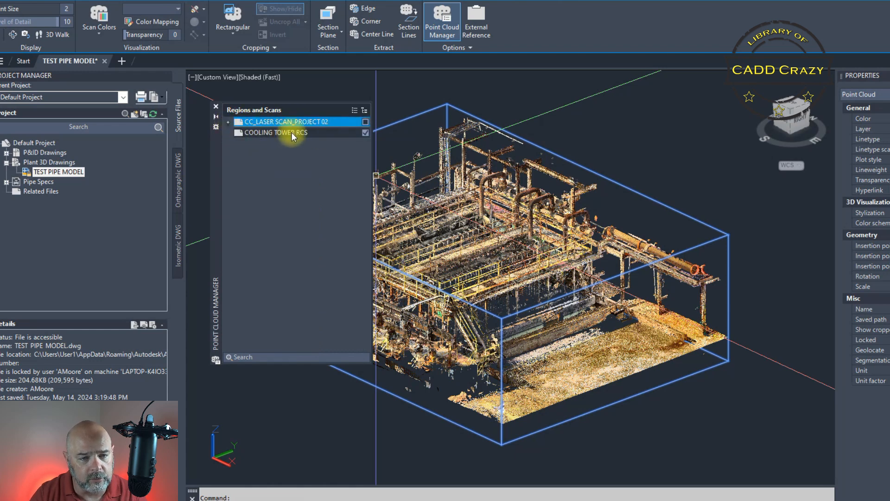
left_click(268, 132)
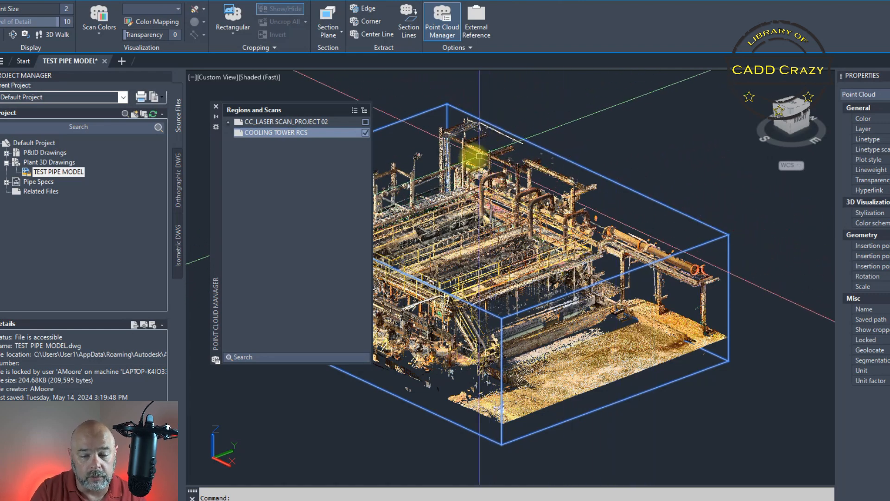
Examine the cooling tower point cloud up close, including its walkways, handrails and lower piping.
middle_click_drag(490, 254, 535, 236)
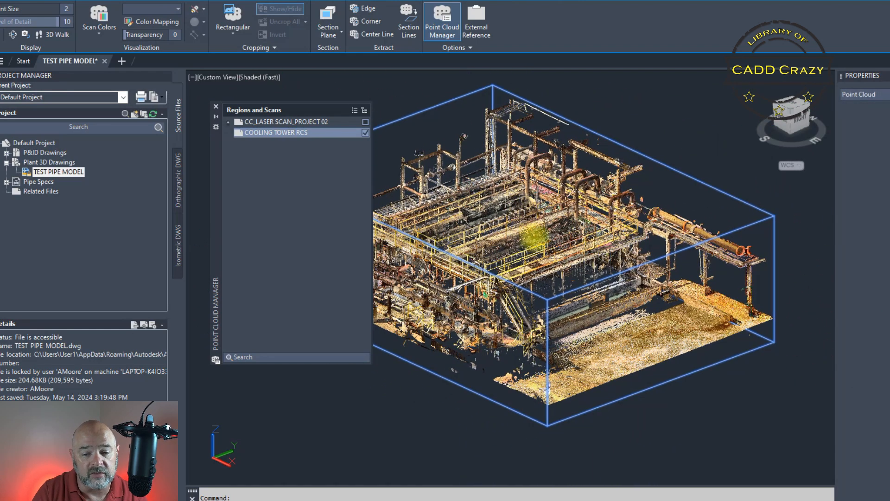
scroll(570, 314, "up", 5)
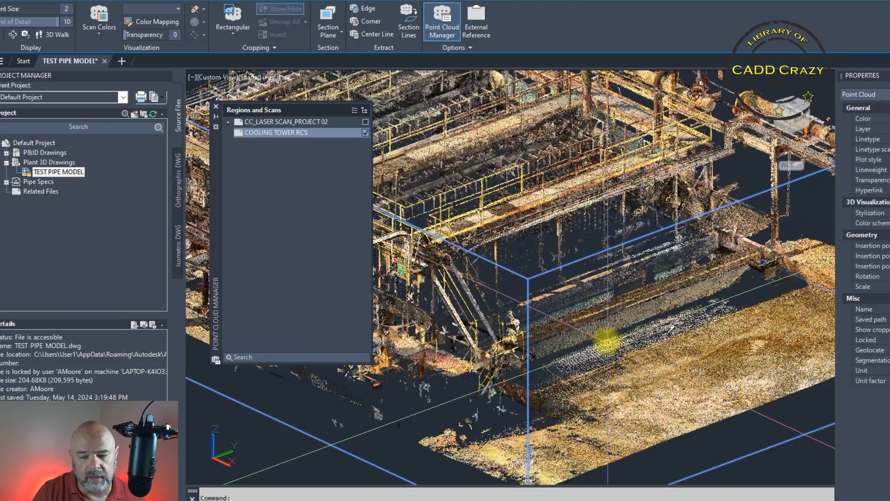
scroll(606, 342, "up", 3)
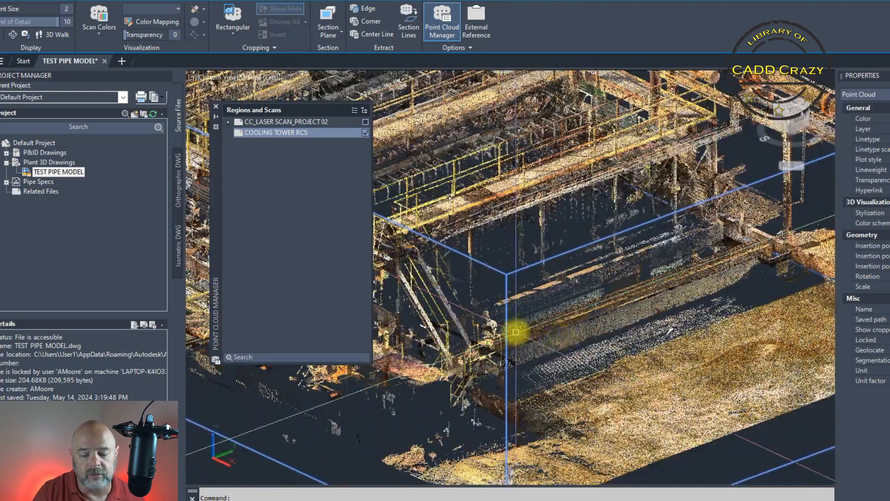
middle_click_drag(516, 332, 837, 344)
scroll(571, 298, "up", 5)
middle_click_drag(565, 285, 711, 376)
scroll(655, 337, "down", 5)
middle_click_drag(583, 343, 522, 320)
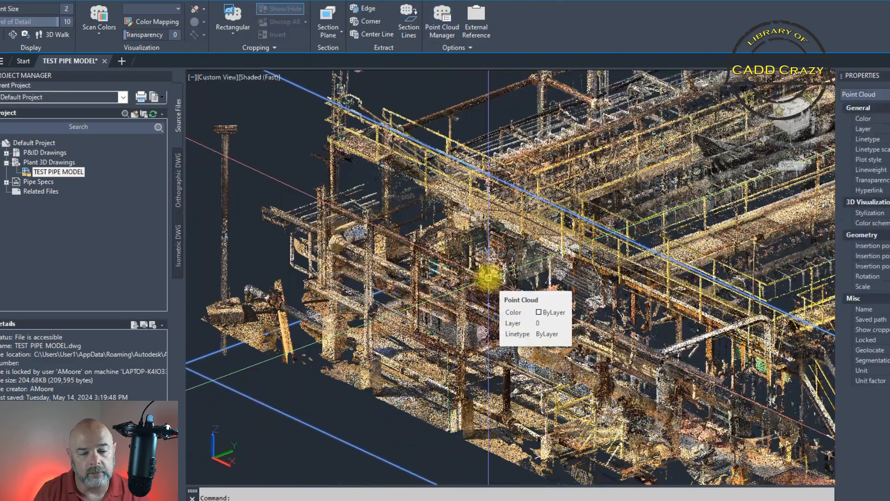